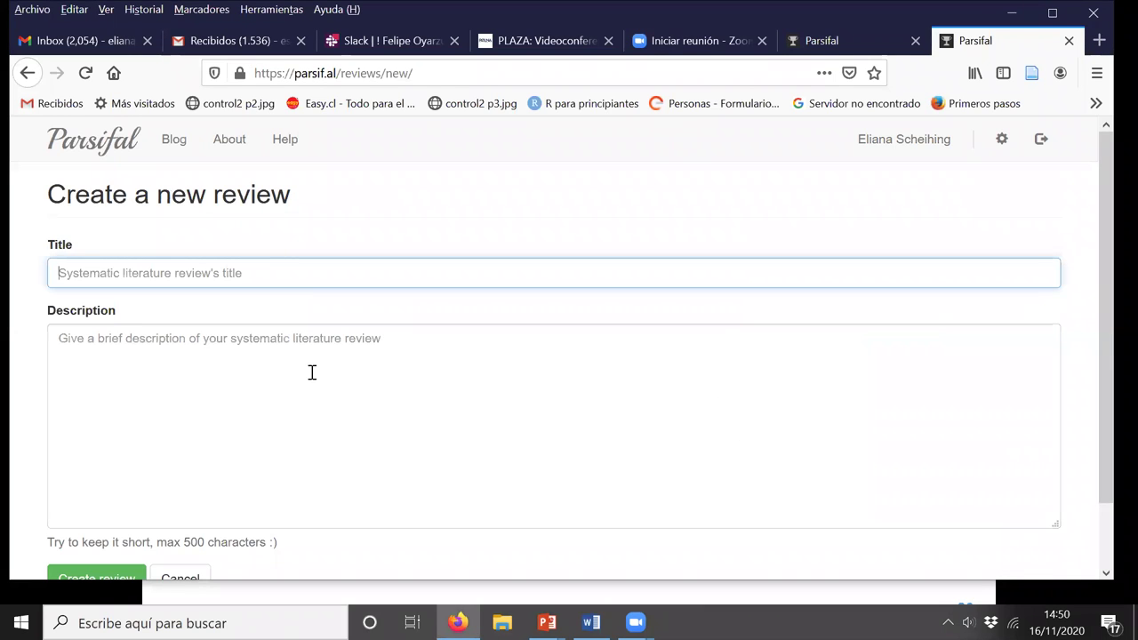
Step: Enter the review title 'revisión proyecto de título'
left_click(104, 276)
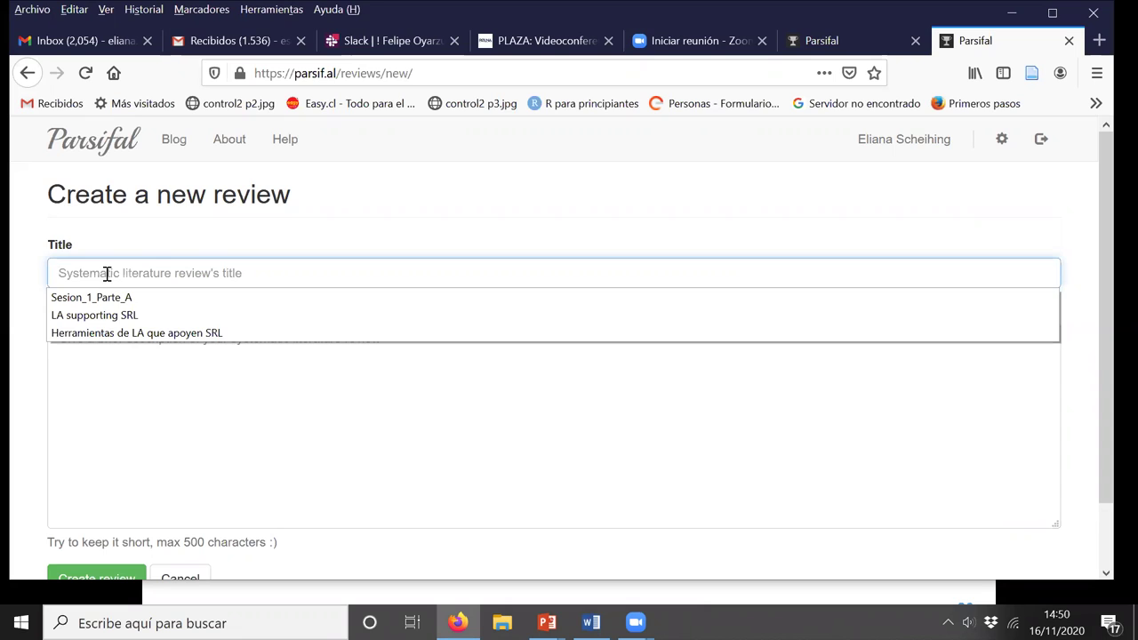
type("revisión")
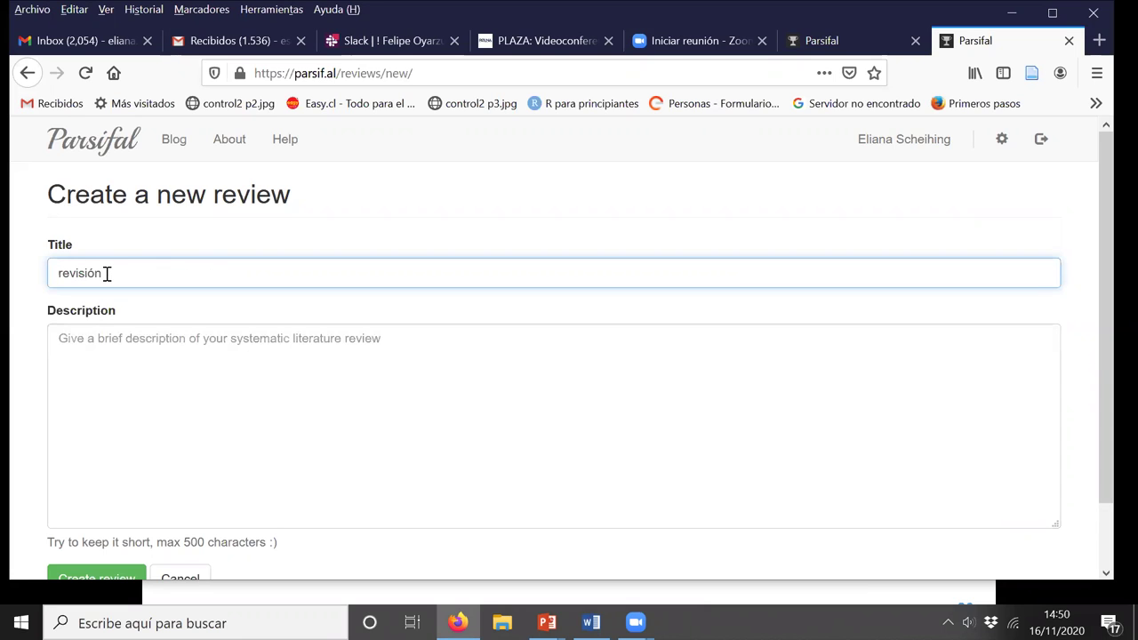
type(" proyecto de título")
Step: Write a one-sentence Spanish description about reviewing solutions other works have developed
left_click(92, 347)
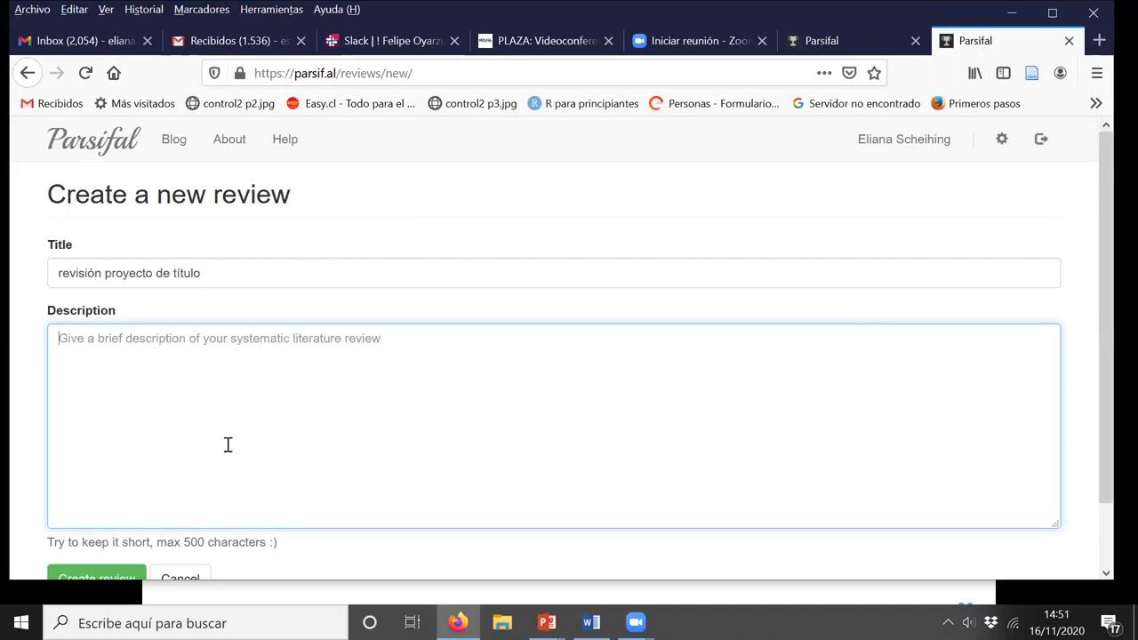
scroll(228, 445, "down", 2)
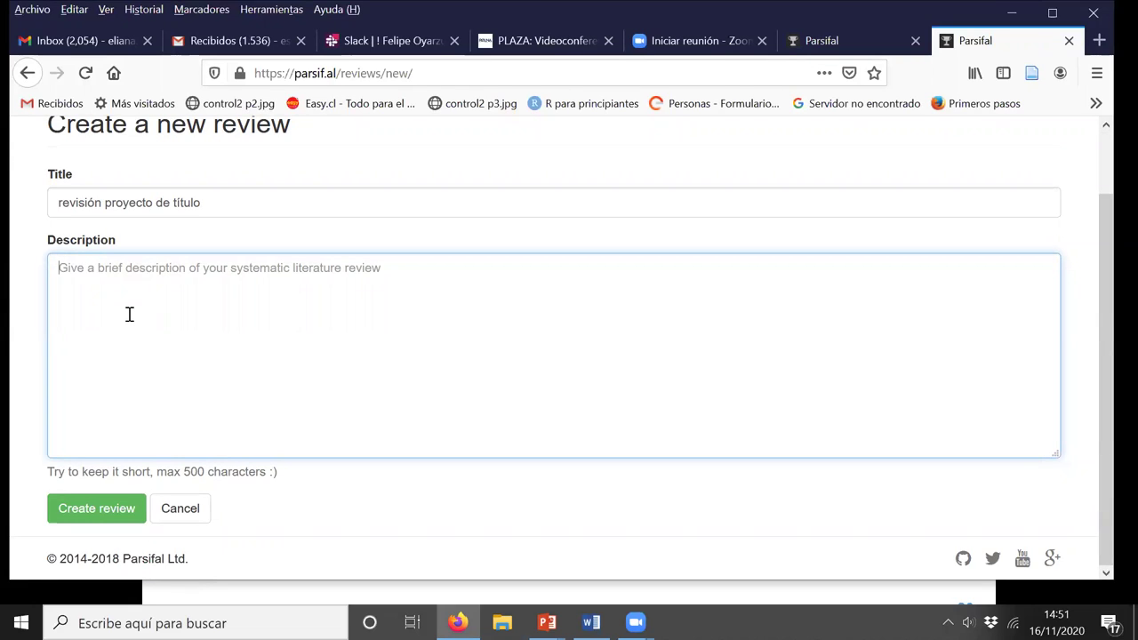
type("se t")
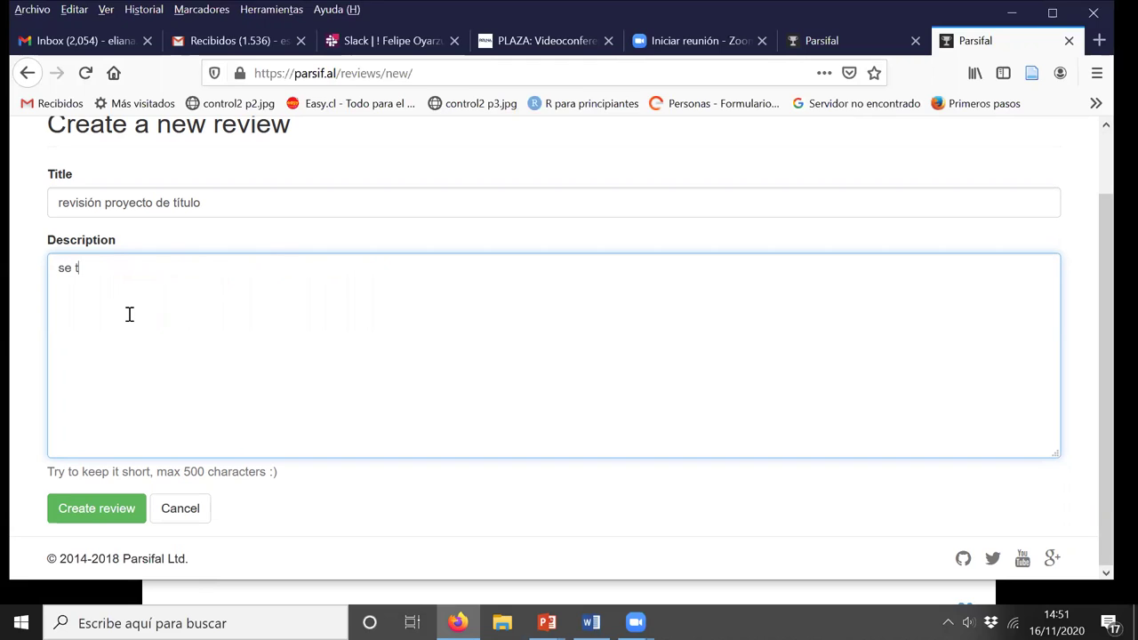
type("rata de revisar en")
type("q")
key("BackSpace")
key("BackSpace")
key("BackSpace")
type("que otros")
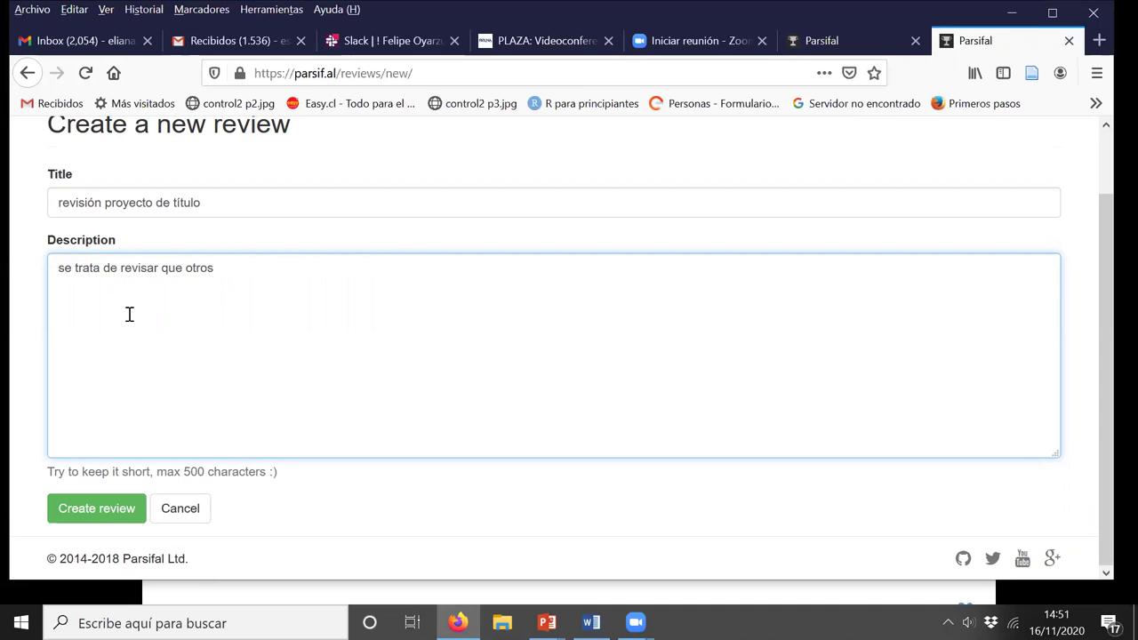
type(" trabajos han desarrolaldo")
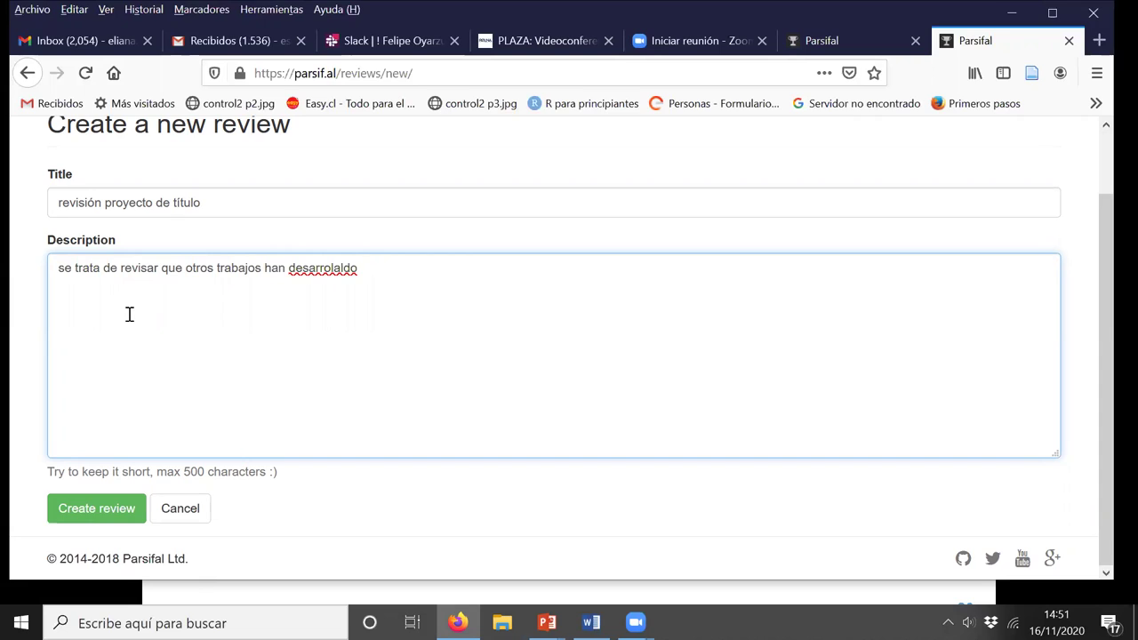
key("BackSpace")
key("BackSpace")
key("BackSpace")
type("lado una solc")
key("BackSpace")
key("BackSpace")
type("lc")
key("BackSpace")
type("ución...")
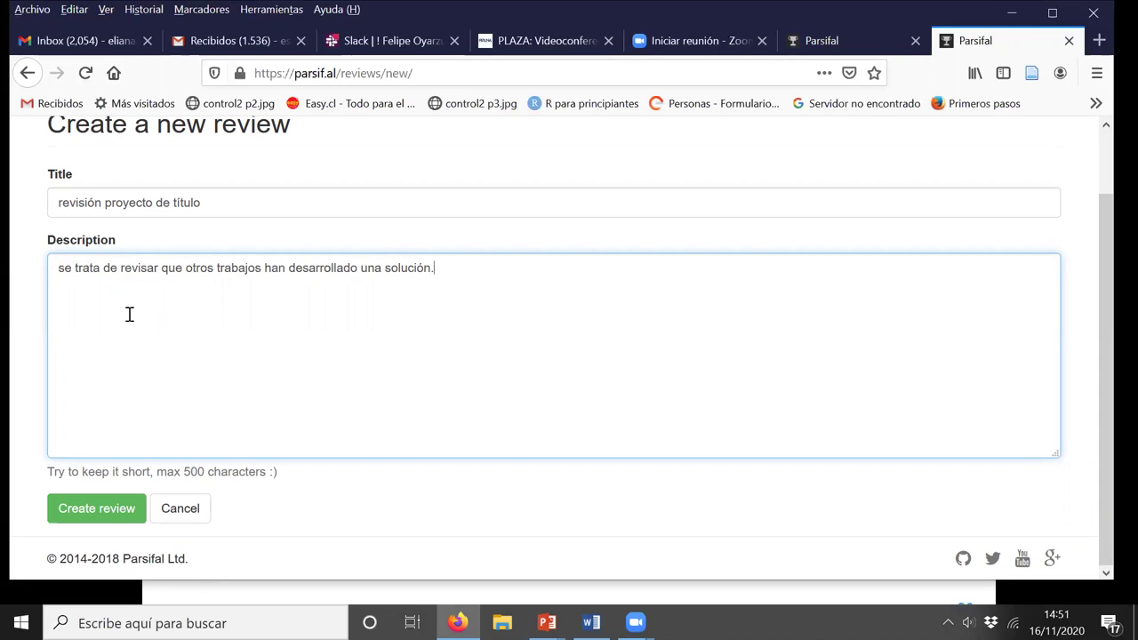
Step: Create the review and look over the new 'revisión proyecto de título' review page
left_click(90, 514)
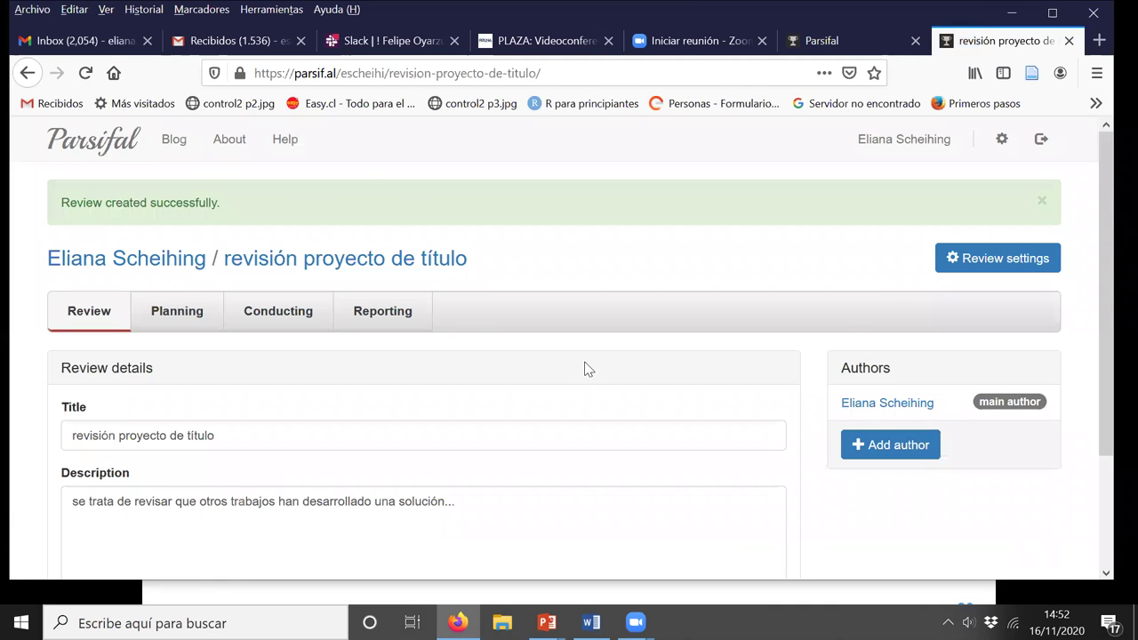
scroll(587, 368, "down", 3)
scroll(584, 350, "up", 3)
scroll(583, 350, "down", 3)
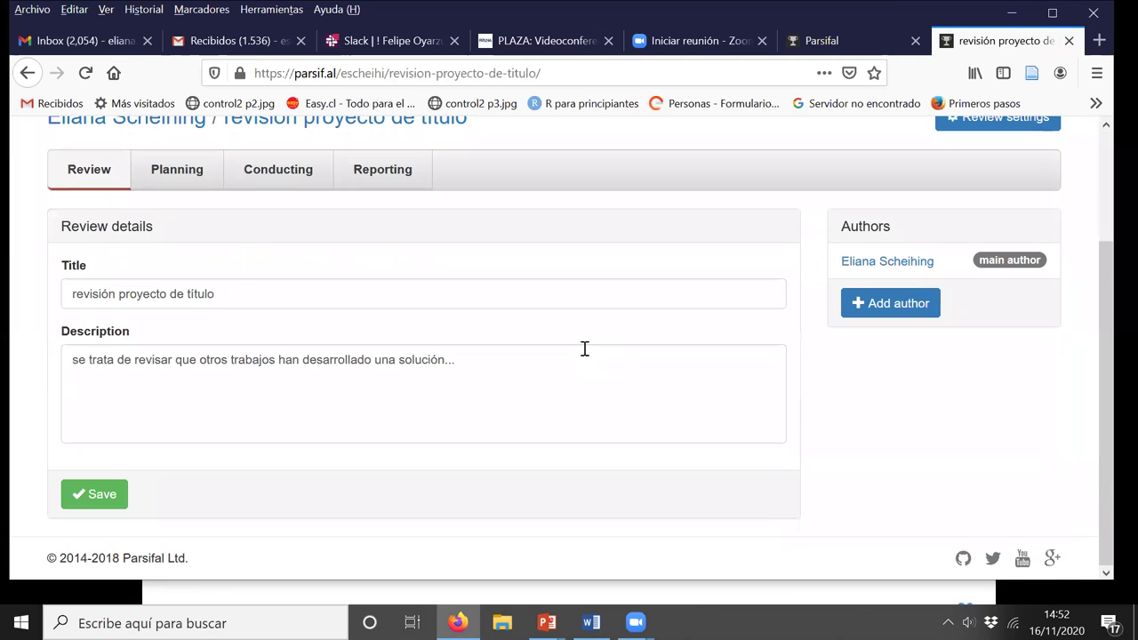
scroll(585, 349, "up", 3)
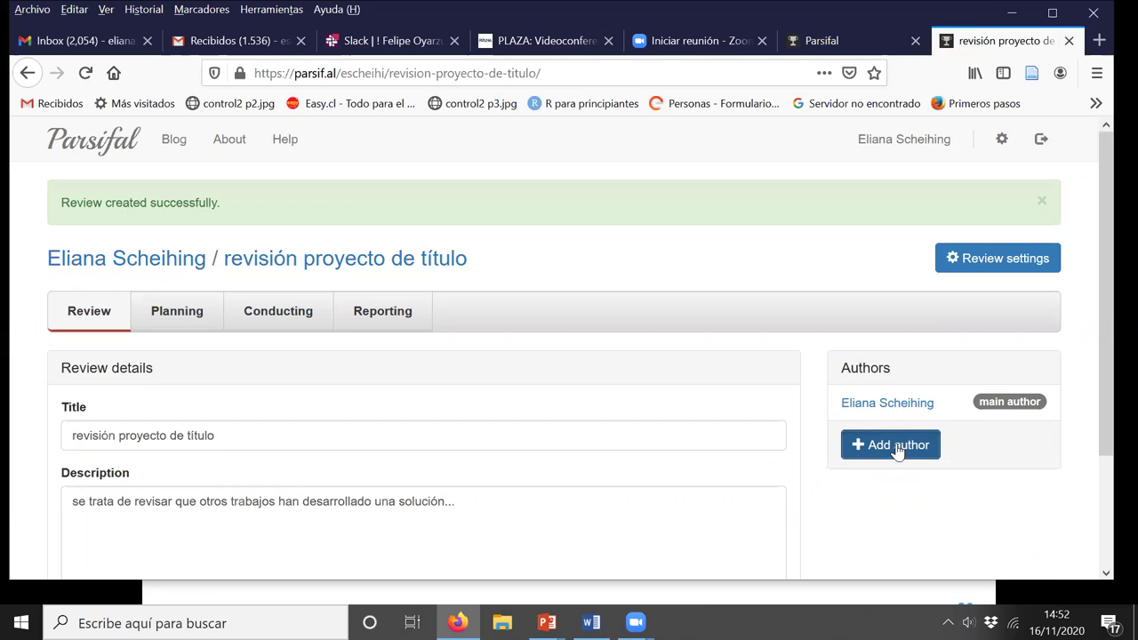
left_click(898, 449)
left_click(325, 330)
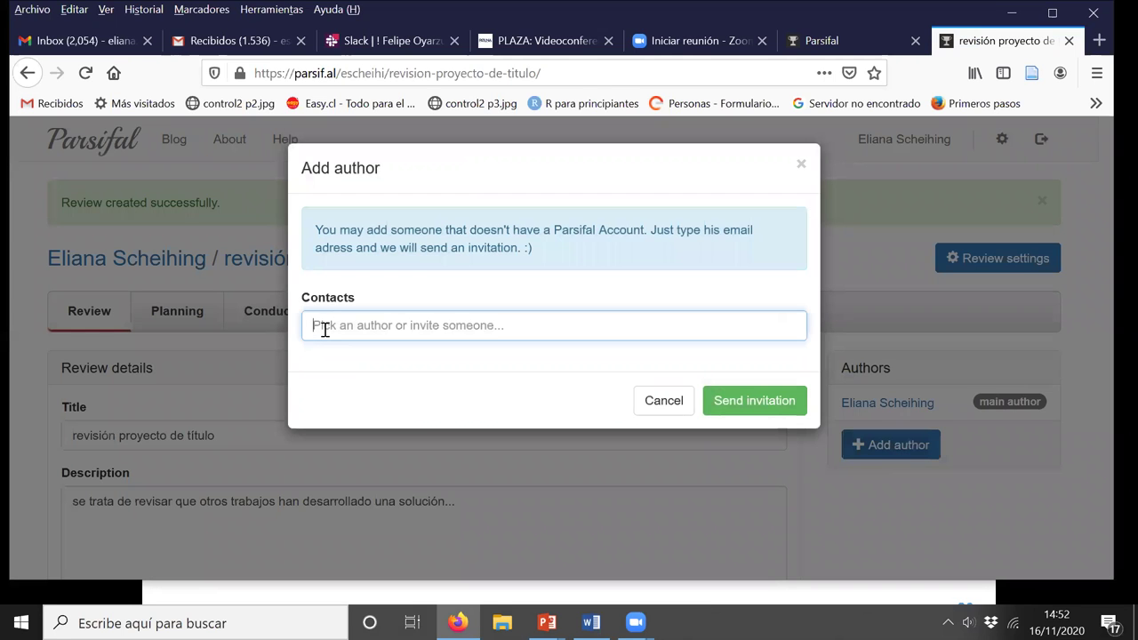
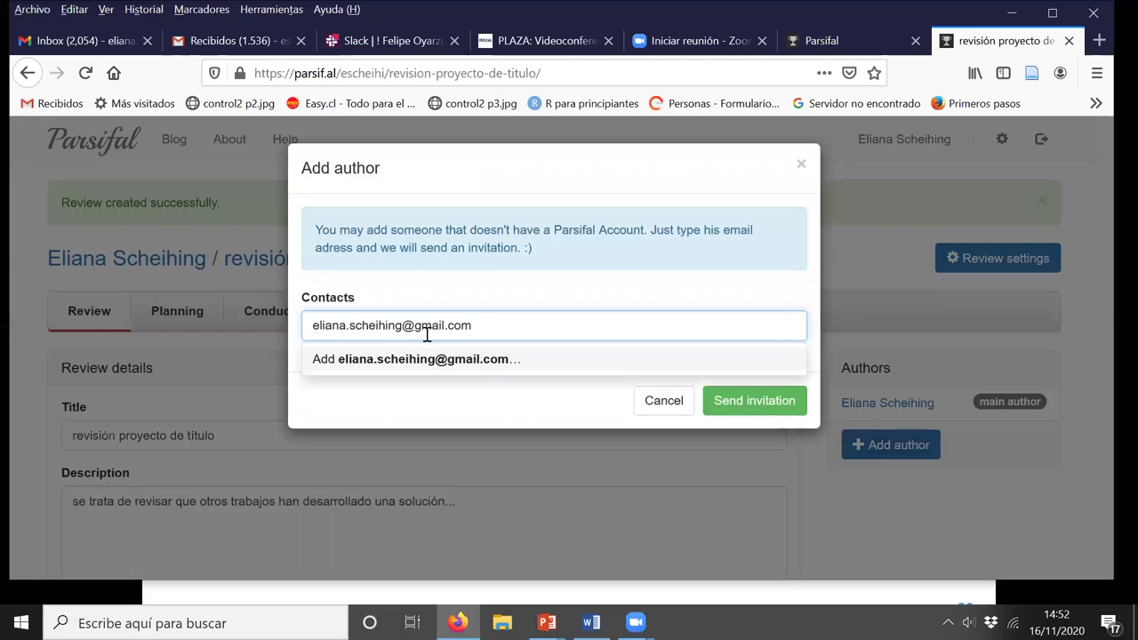
left_click(502, 360)
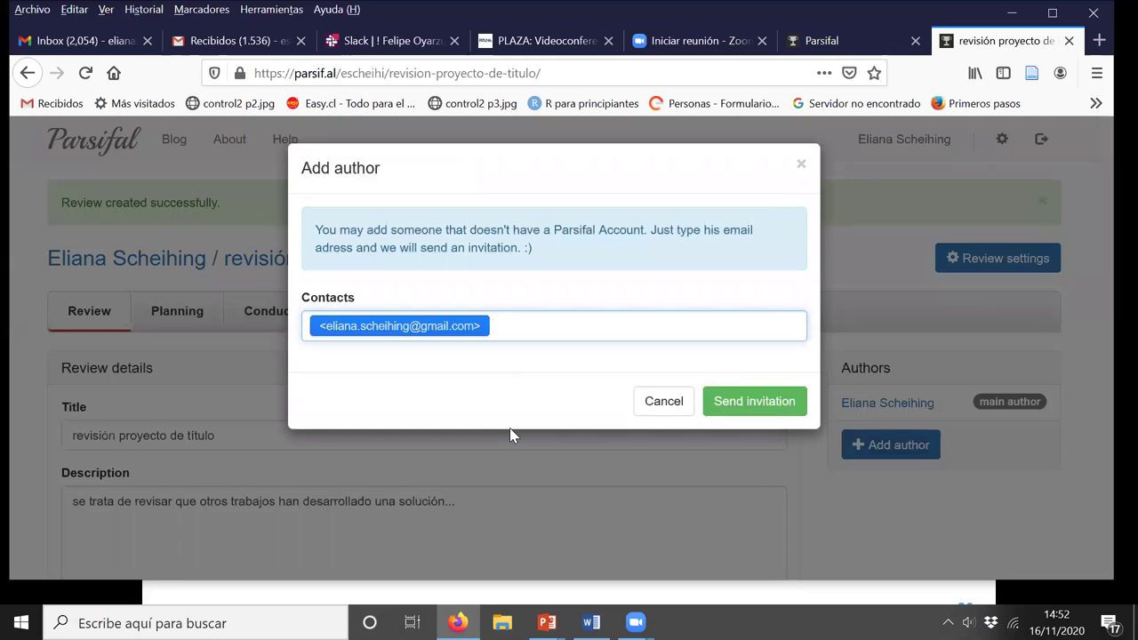
left_click(757, 408)
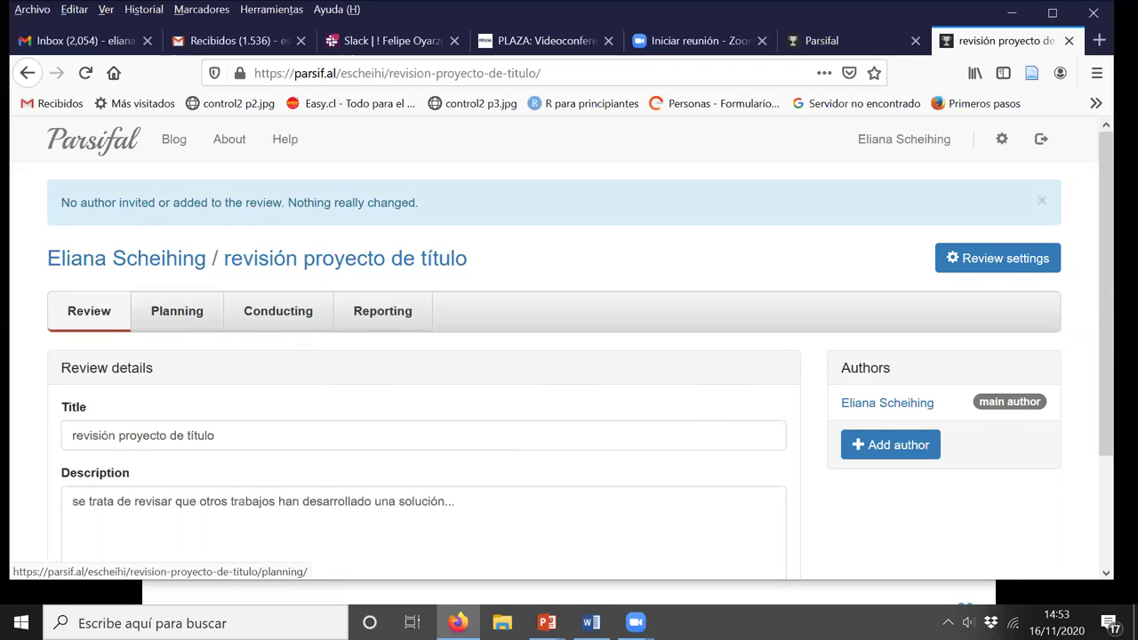
left_click(903, 449)
left_click(394, 320)
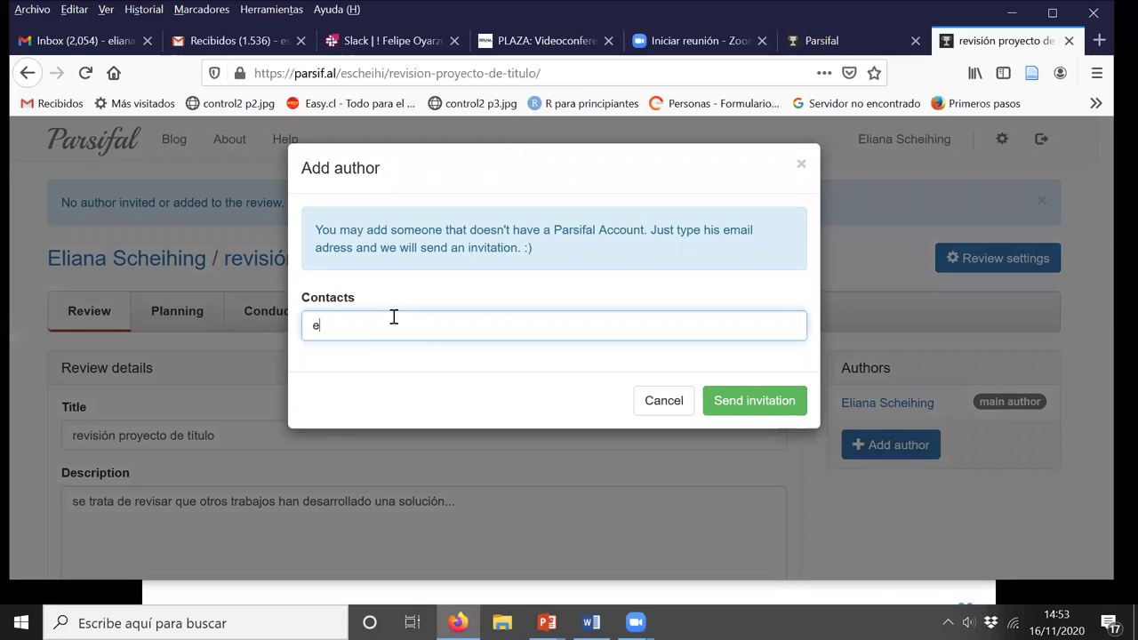
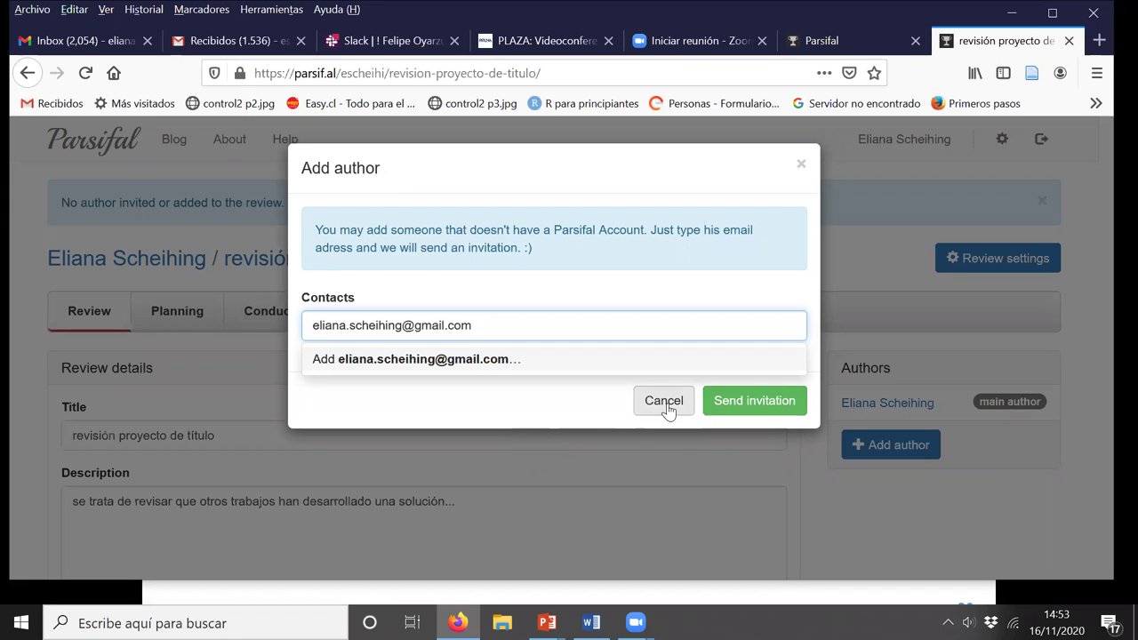
left_click(665, 404)
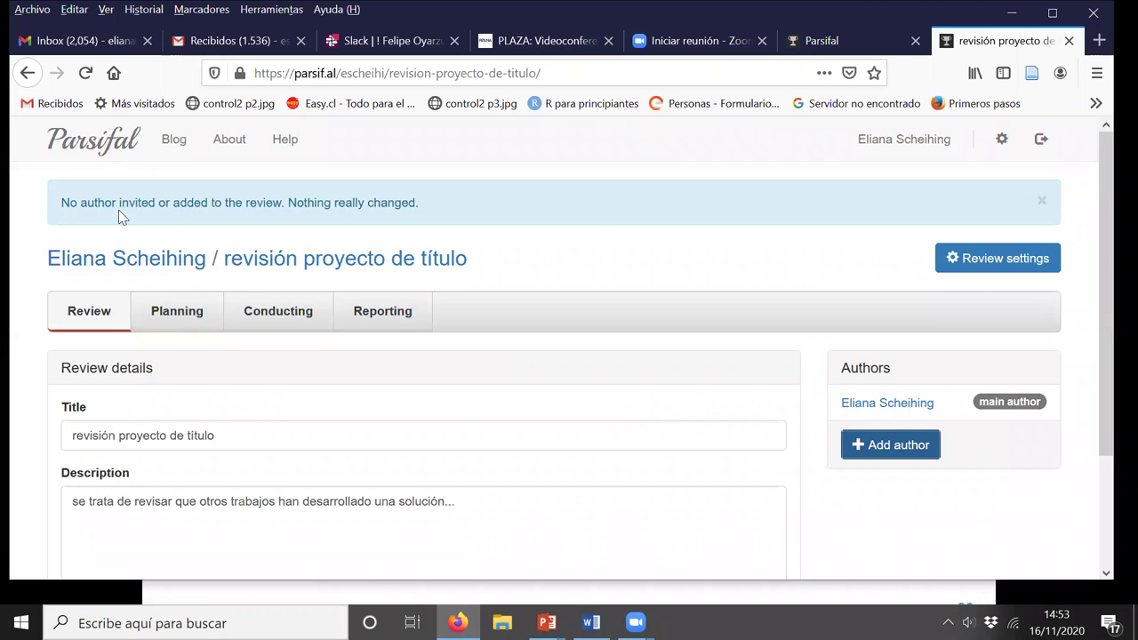
left_click(901, 143)
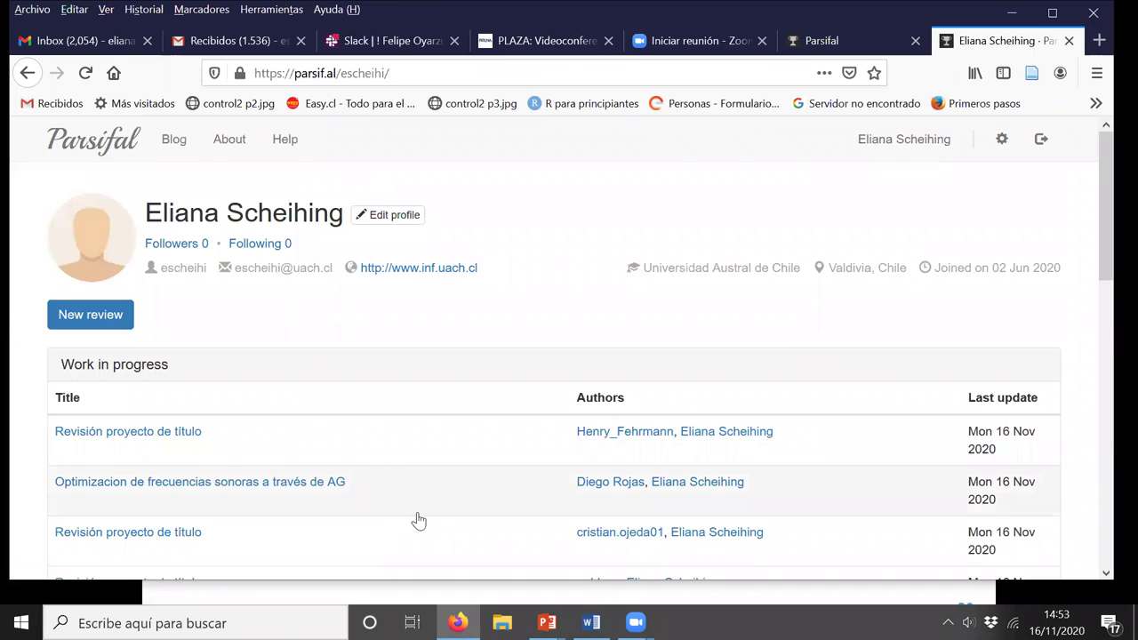
scroll(420, 514, "down", 3)
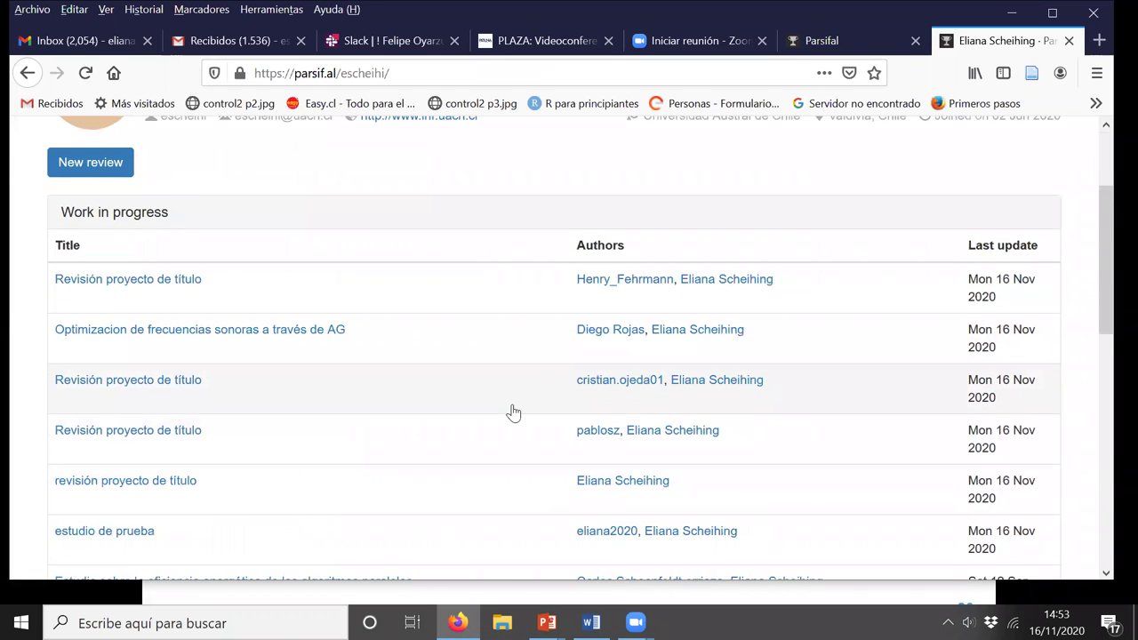
scroll(513, 412, "up", 3)
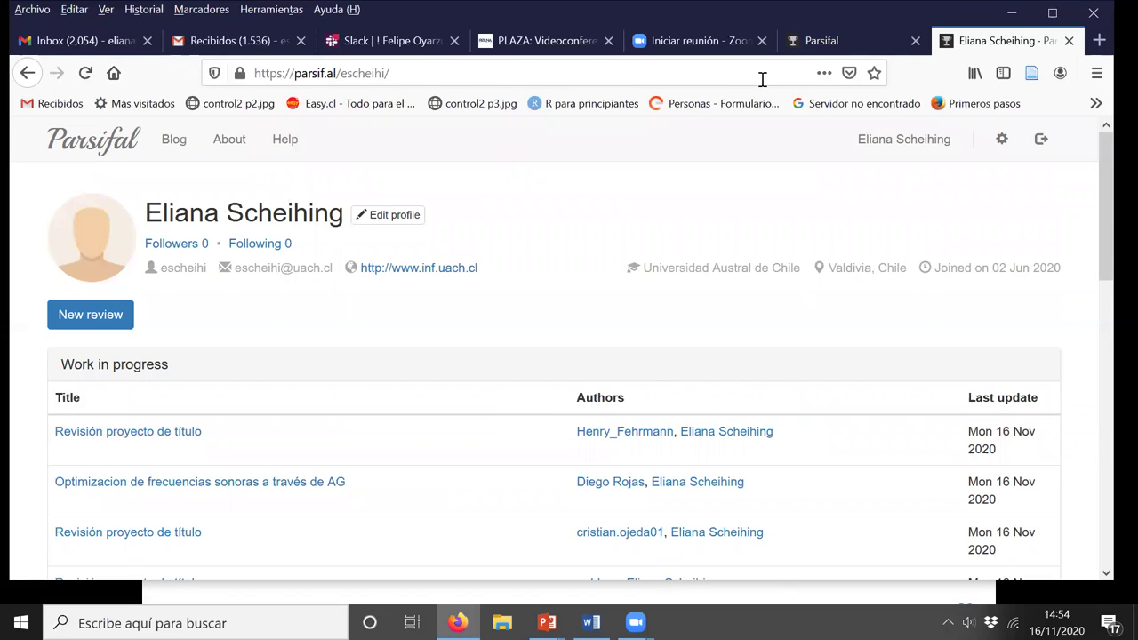
scroll(689, 236, "down", 3)
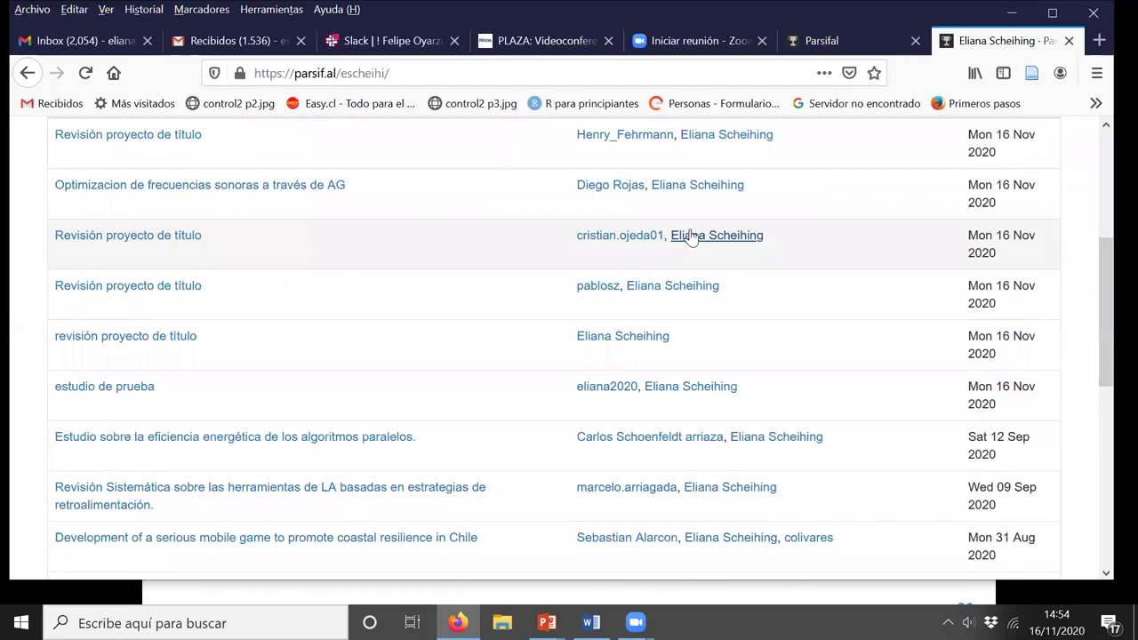
left_click(153, 372)
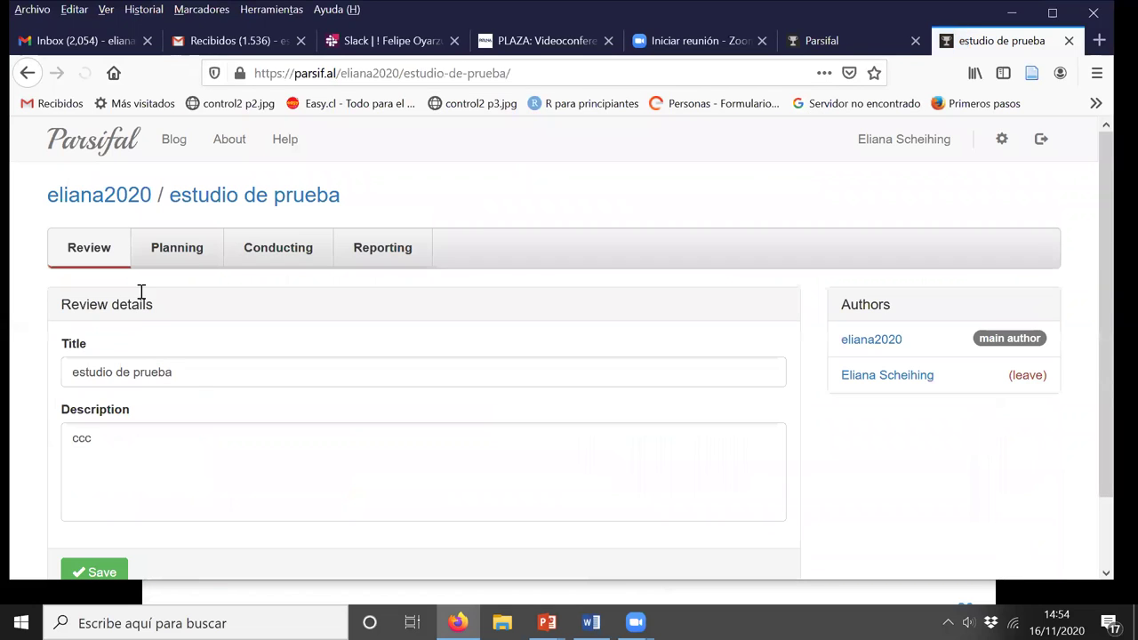
left_click(28, 72)
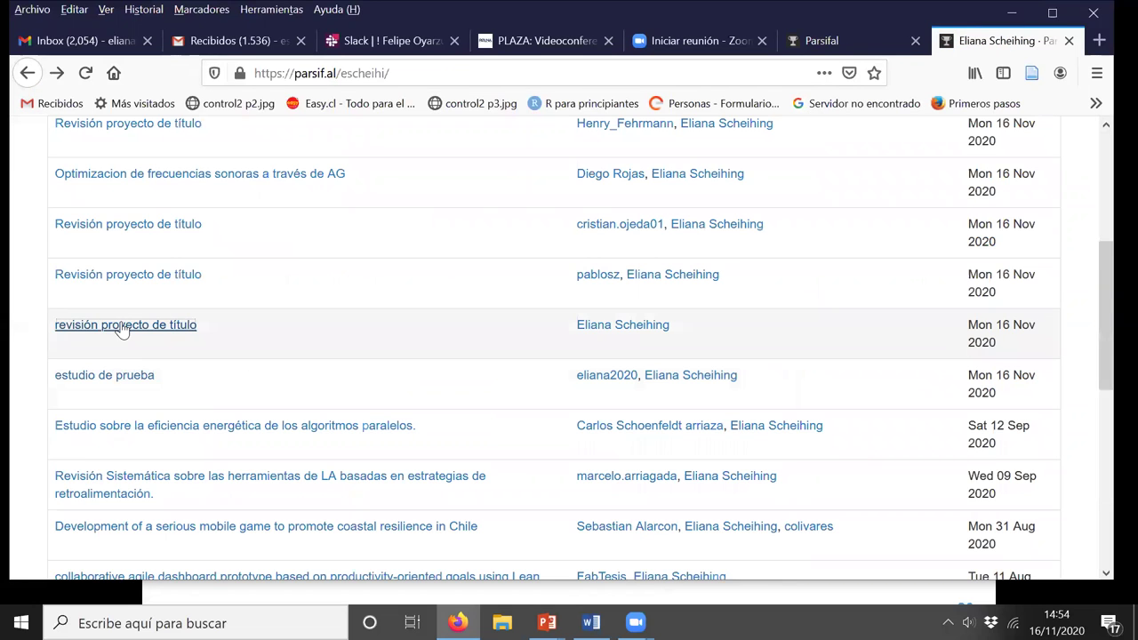
left_click(124, 327)
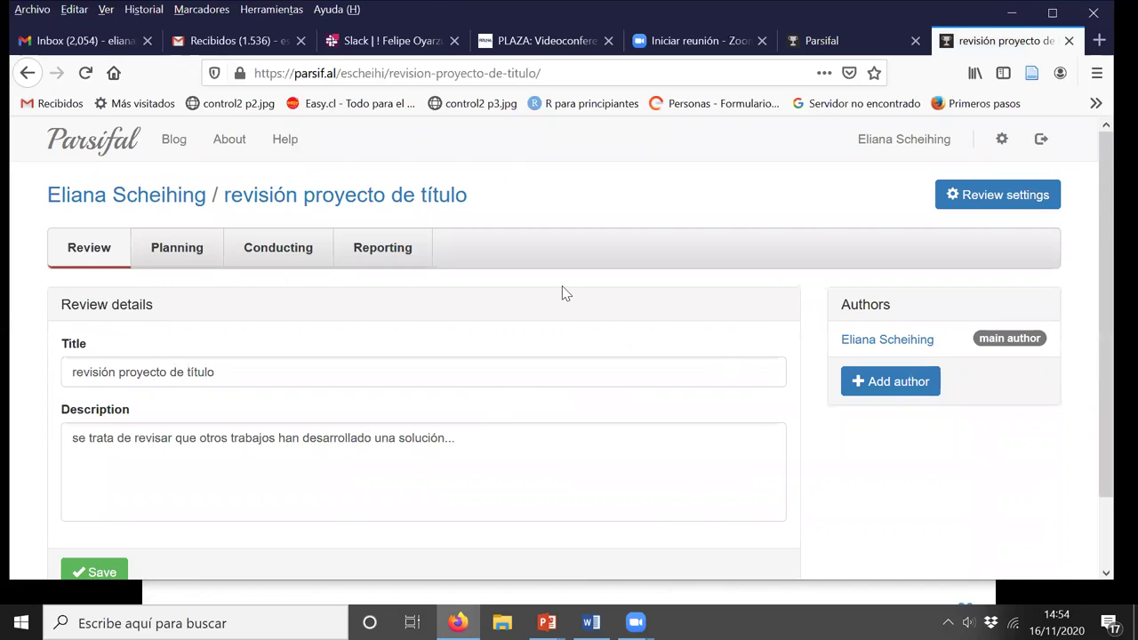
scroll(563, 289, "down", 2)
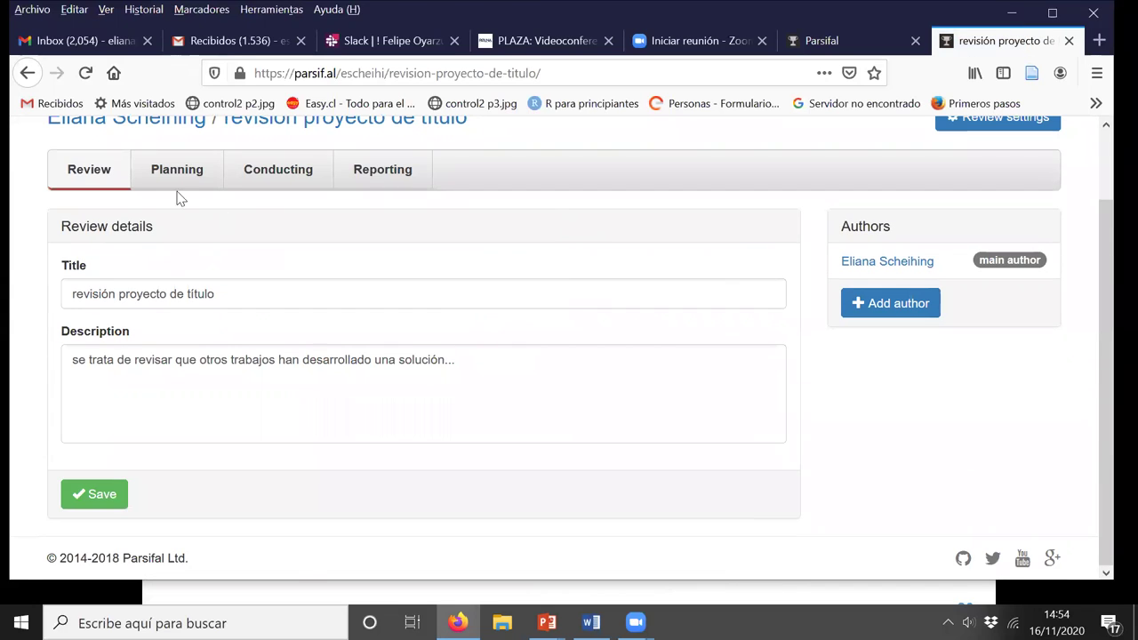
Step: Open the Planning protocol page and place the cursor in the empty PICOC Population field
left_click(176, 178)
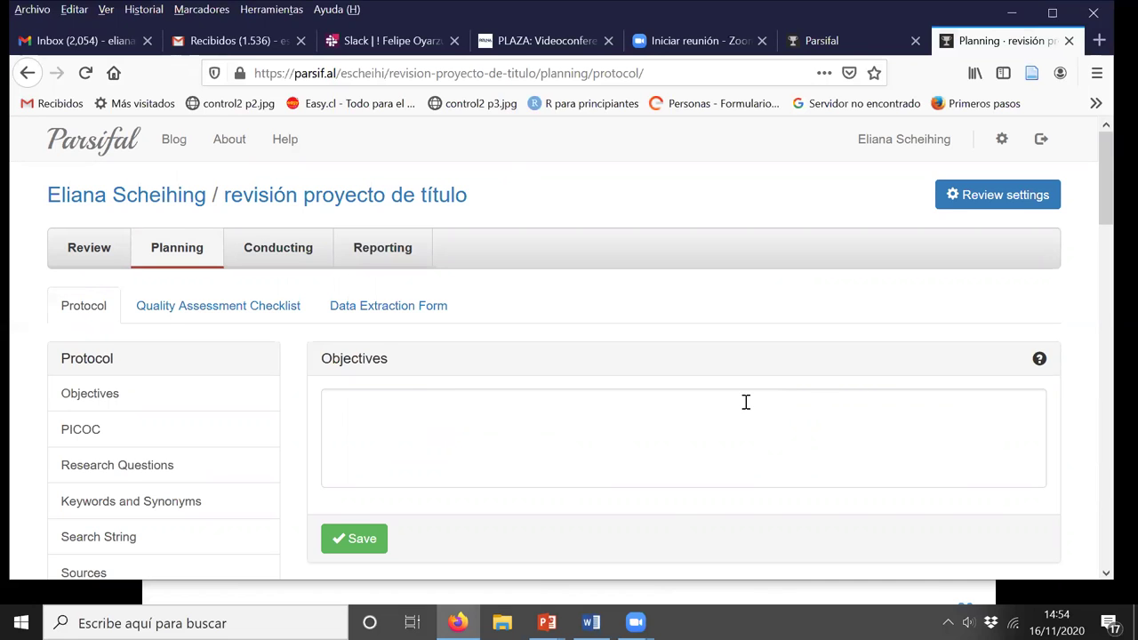
scroll(746, 402, "down", 3)
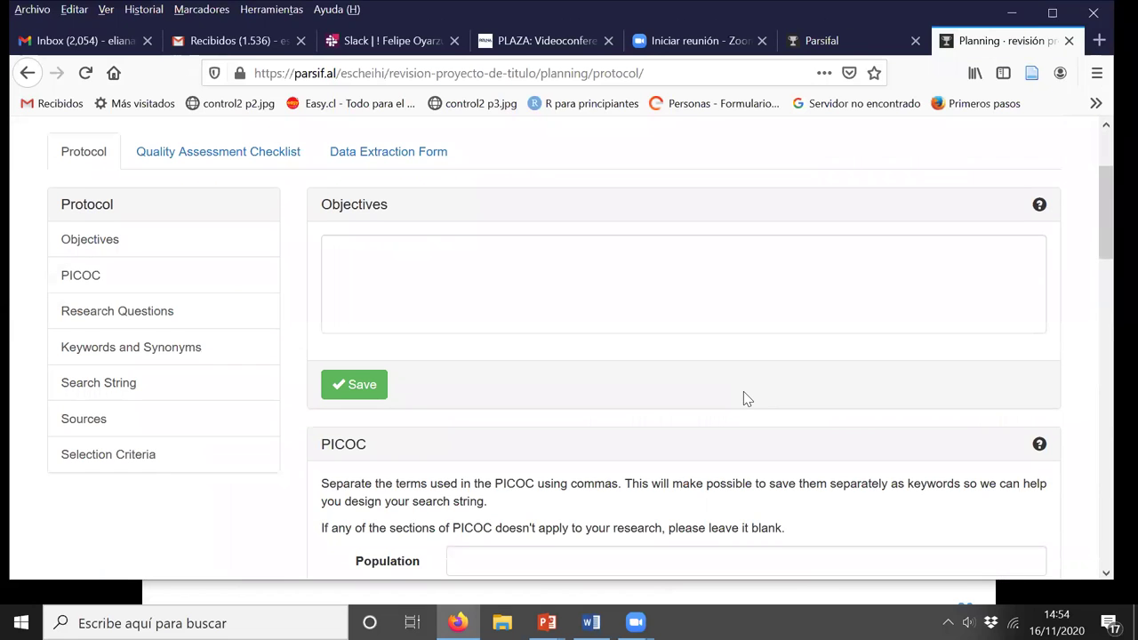
scroll(744, 401, "down", 3)
scroll(742, 394, "up", 3)
scroll(623, 341, "down", 3)
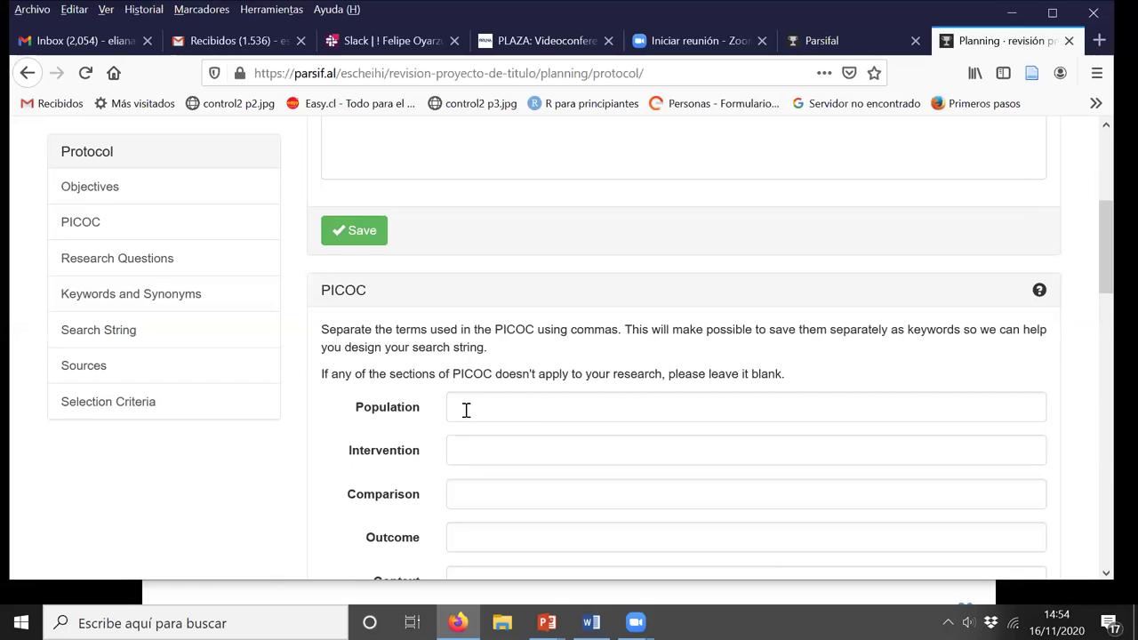
left_click(481, 406)
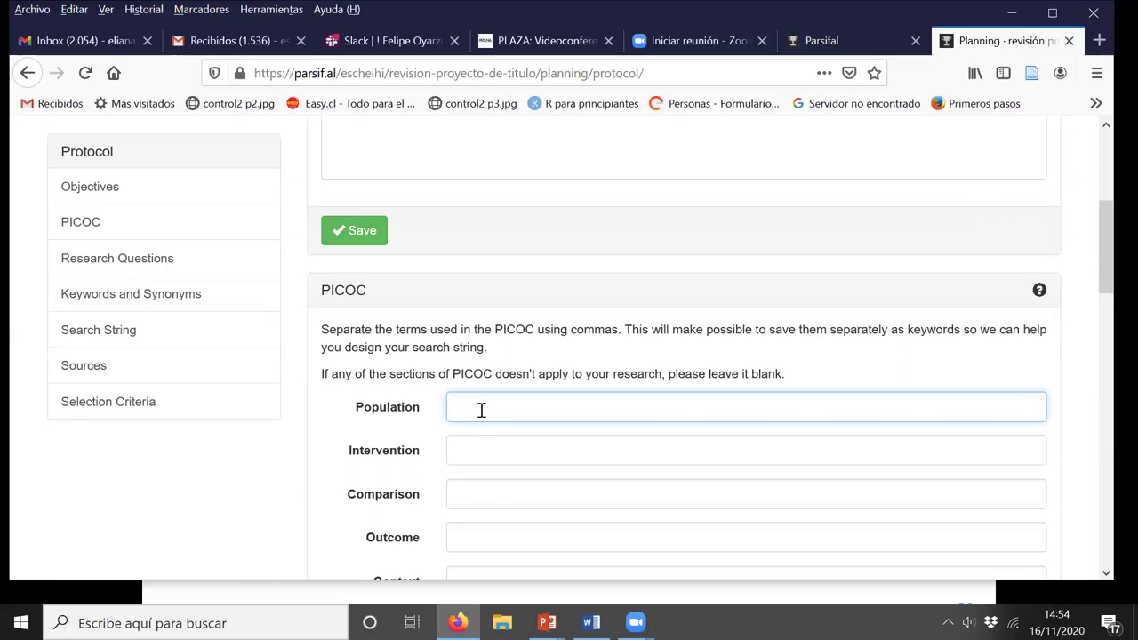